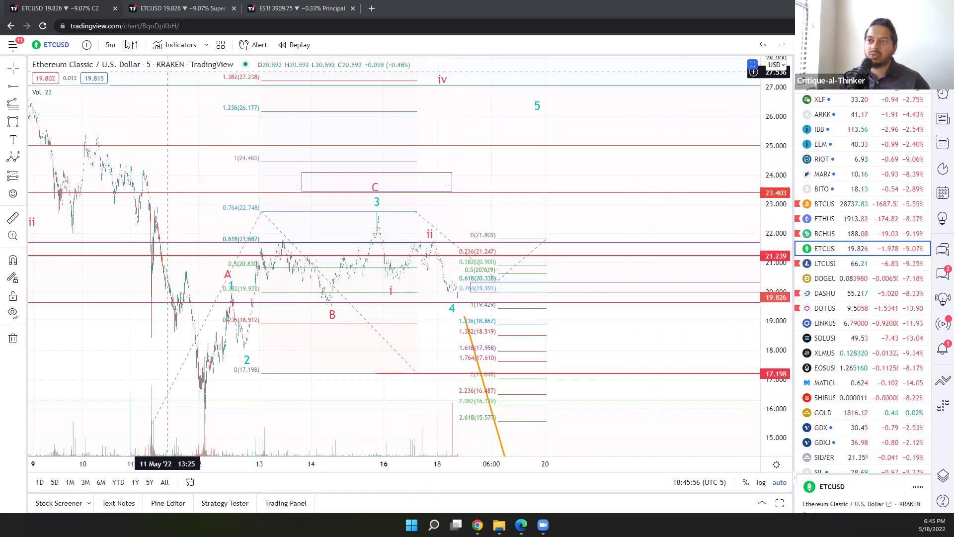
# - Open the interval dropdown on the 5-minute ETCUSD Kraken chart
pyautogui.click(110, 44)
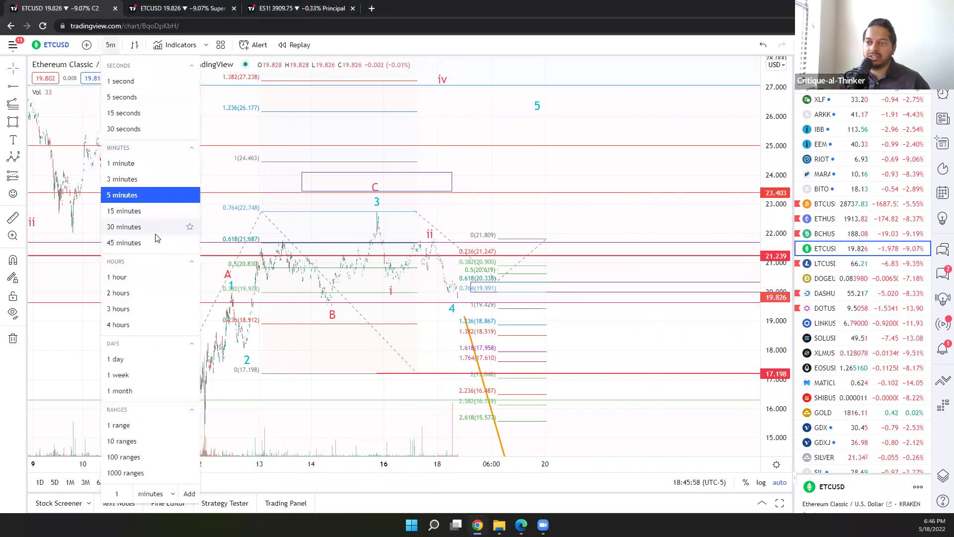
# - Switch Ethereum Classic to 30-minute candles and pan through the March–May wave labels
pyautogui.click(154, 229)
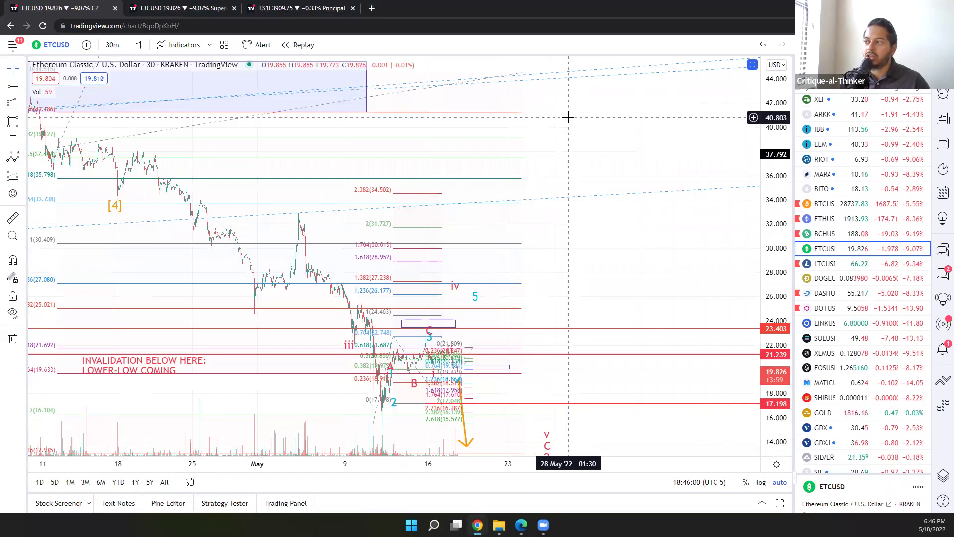
pyautogui.scroll(-5, 575, 120)
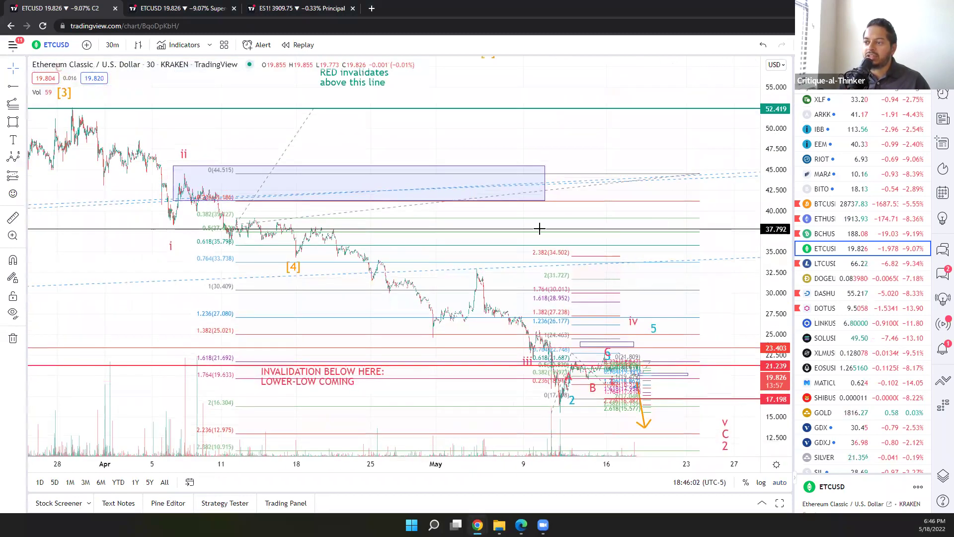
pyautogui.hscroll(-3, 197, 120)
pyautogui.moveTo(171, 271); pyautogui.dragTo(407, 259)
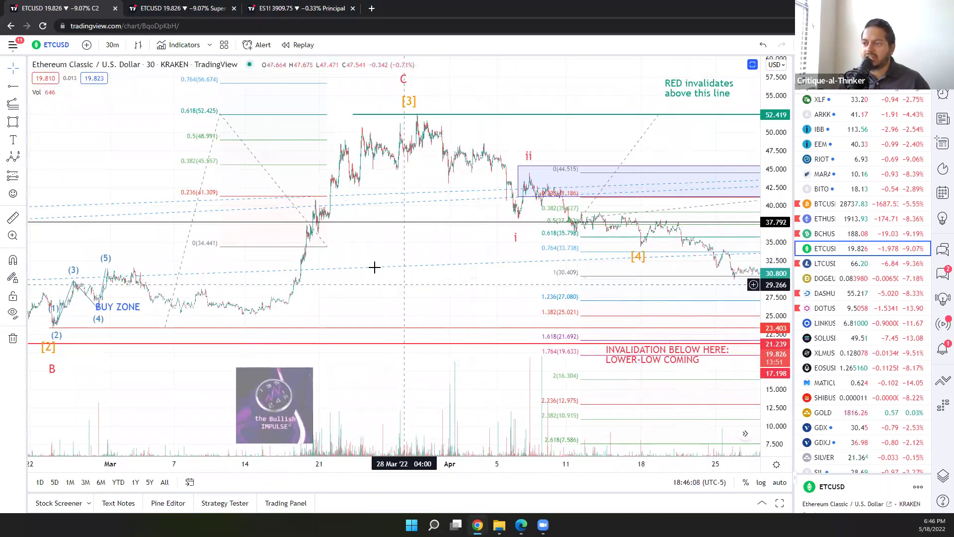
pyautogui.hscroll(-8, 371, 260)
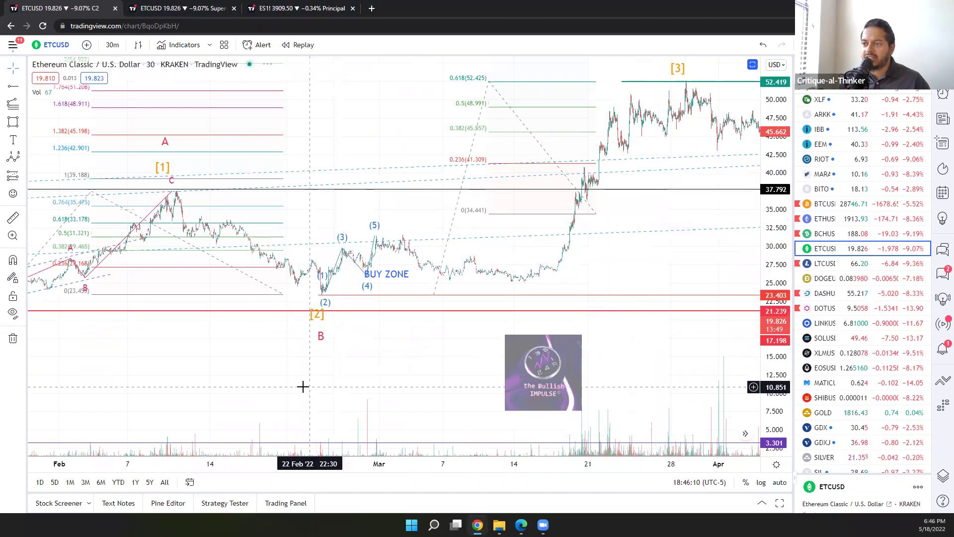
pyautogui.hscroll(-8, 302, 386)
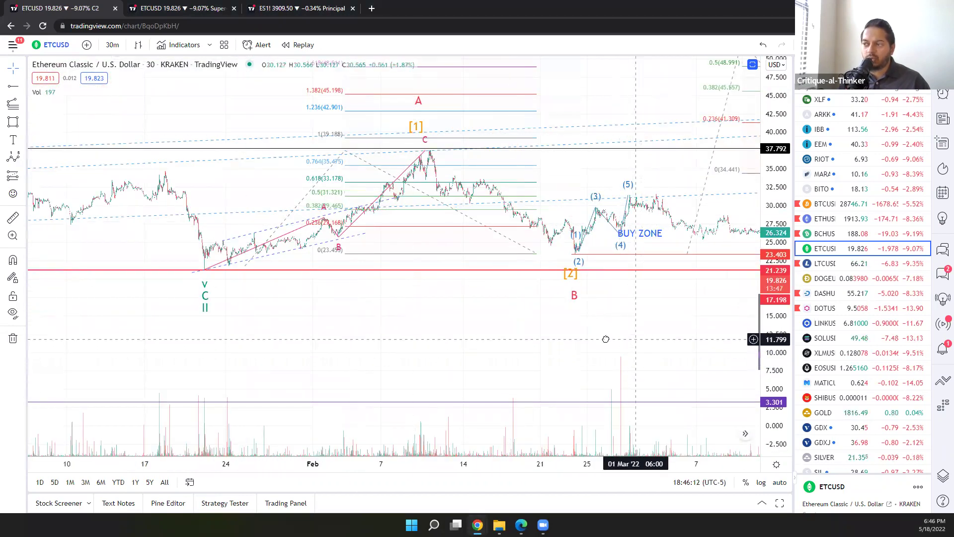
pyautogui.hscroll(12, 598, 339)
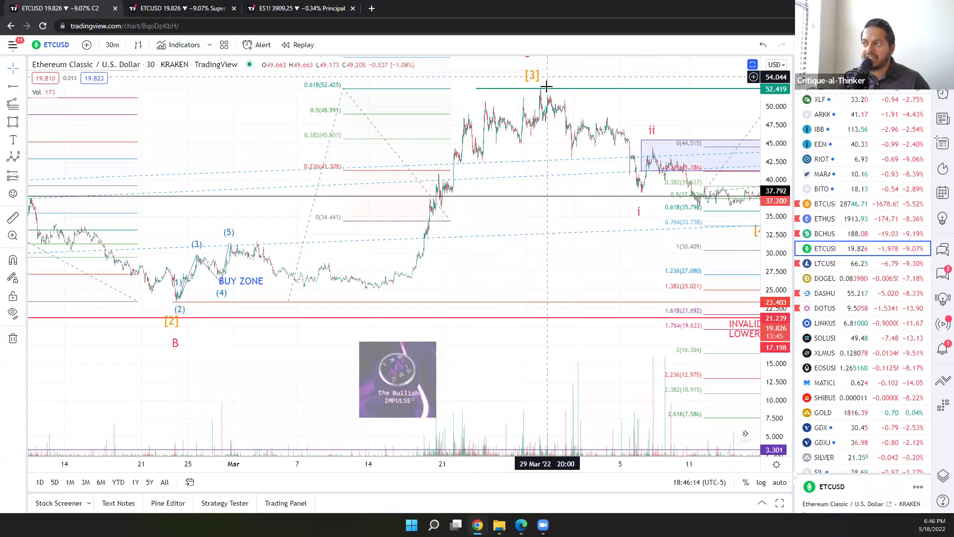
pyautogui.moveTo(643, 129); pyautogui.dragTo(265, 177)
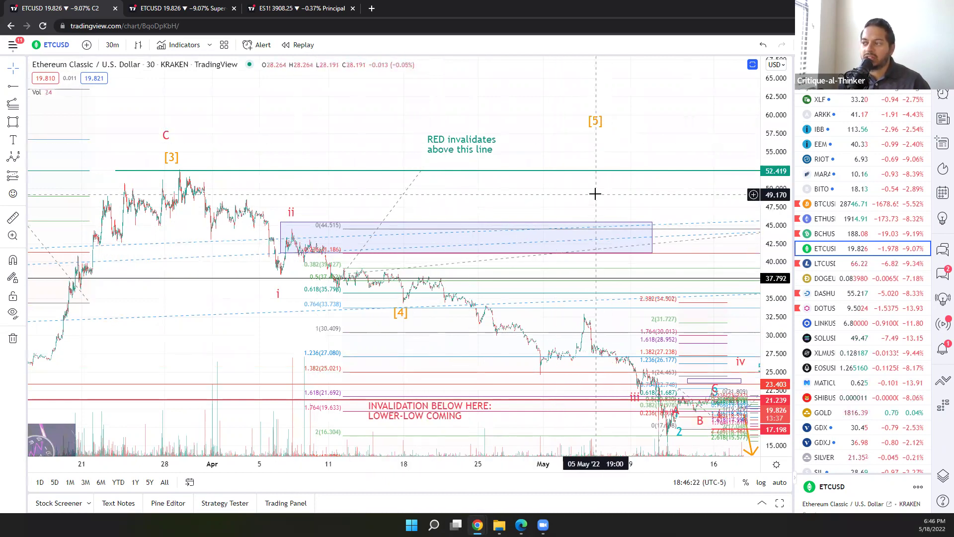
pyautogui.moveTo(594, 194); pyautogui.dragTo(334, 149)
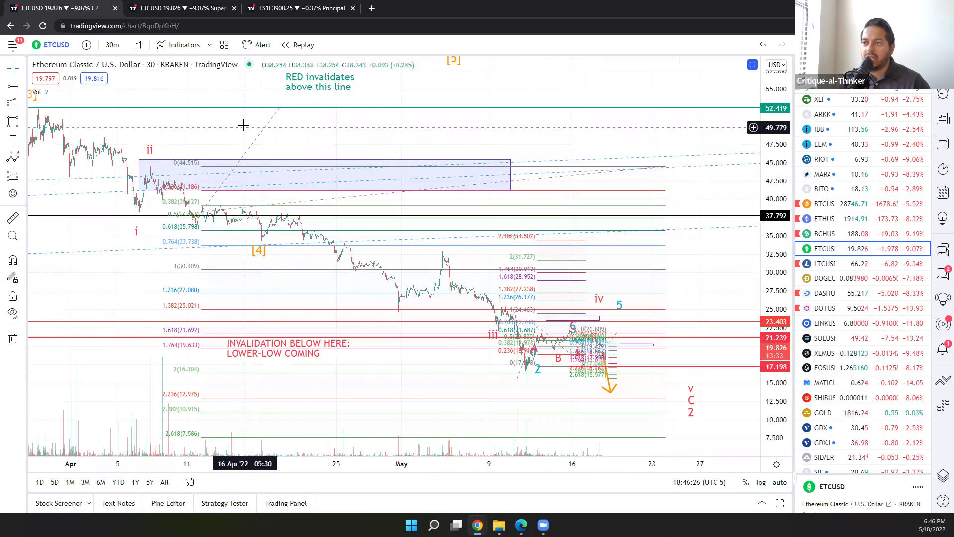
pyautogui.hscroll(-2, 304, 130)
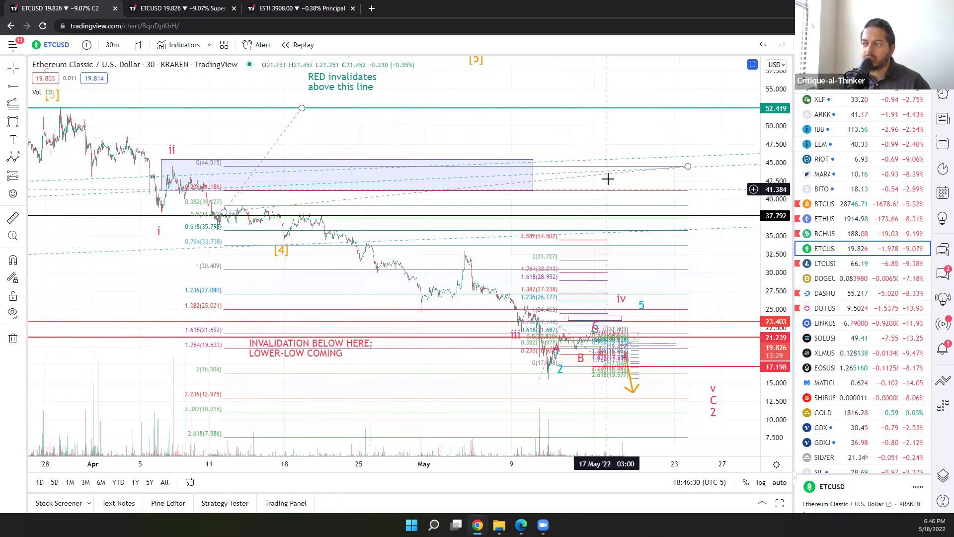
pyautogui.hscroll(4, 724, 189)
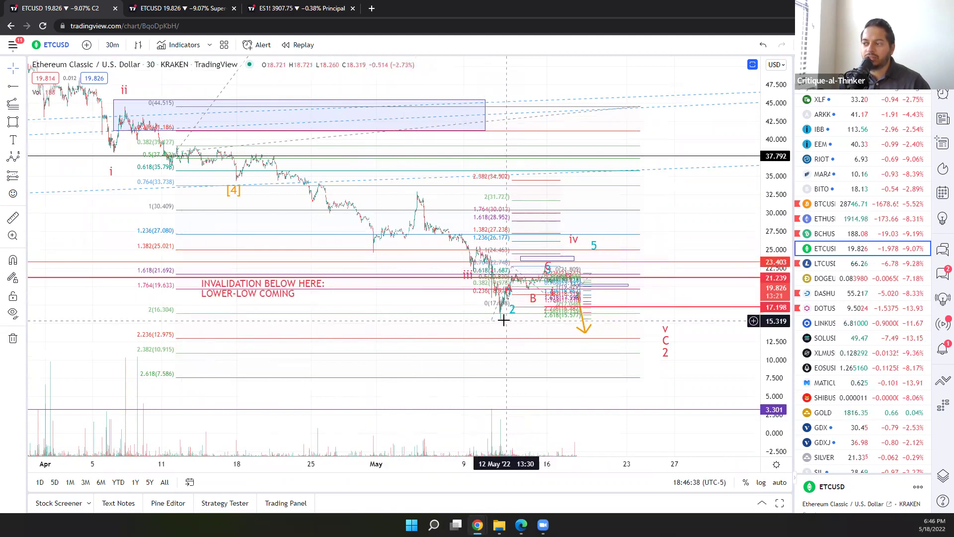
# - Stretch the price scale, move the v C 2 label left to the May 12 low, and reopen the interval list
pyautogui.moveTo(779, 157); pyautogui.dragTo(716, 345)
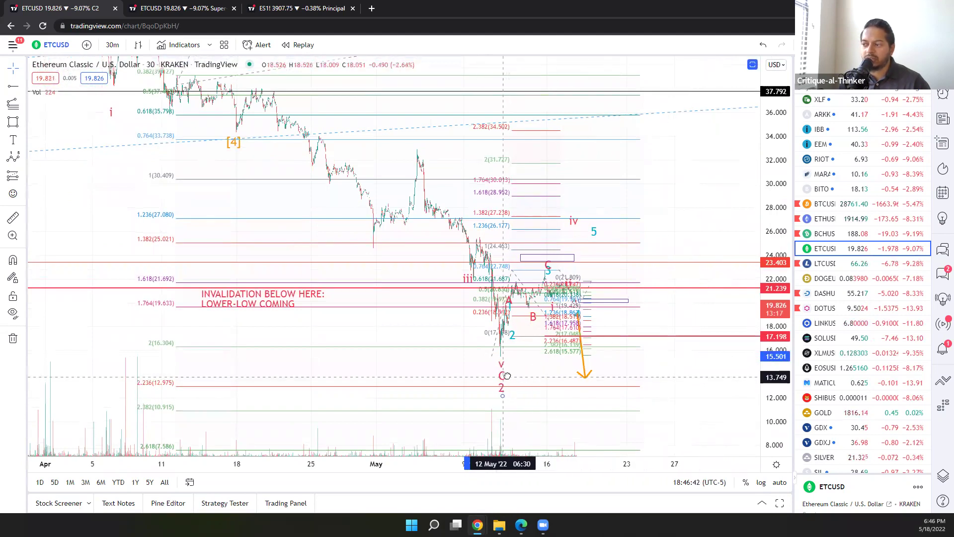
pyautogui.moveTo(500, 376); pyautogui.dragTo(494, 375)
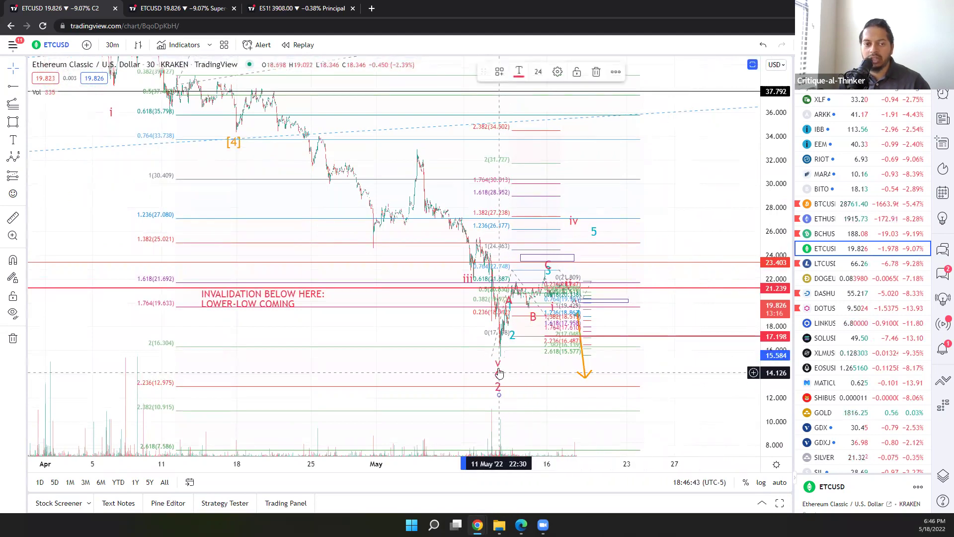
pyautogui.click(113, 45)
pyautogui.click(124, 194)
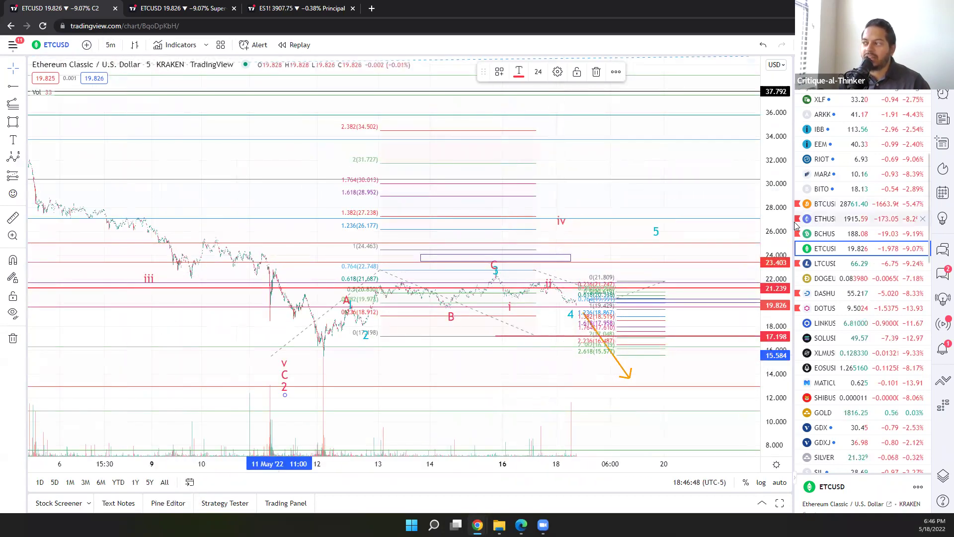
pyautogui.hscroll(3, 624, 247)
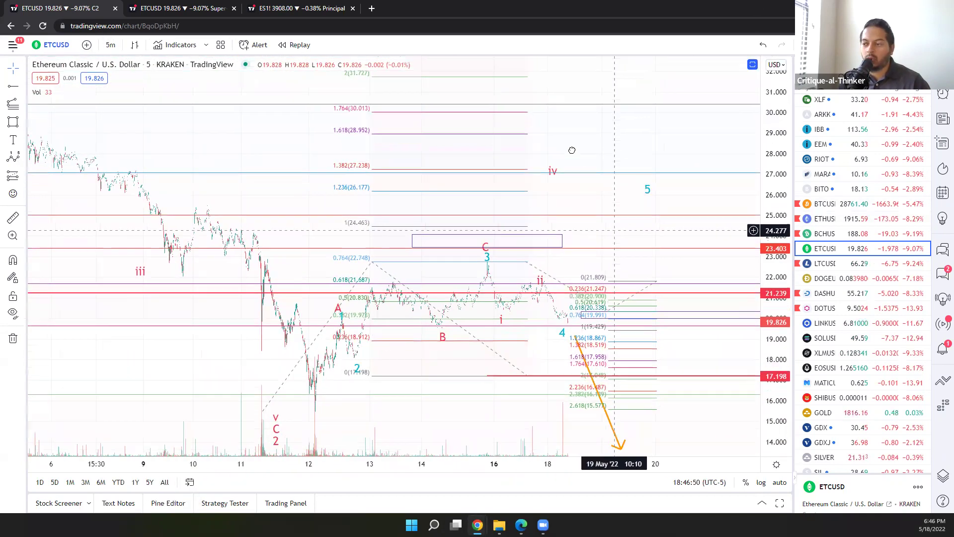
pyautogui.moveTo(776, 220); pyautogui.dragTo(617, 109)
pyautogui.moveTo(594, 145); pyautogui.dragTo(532, 228)
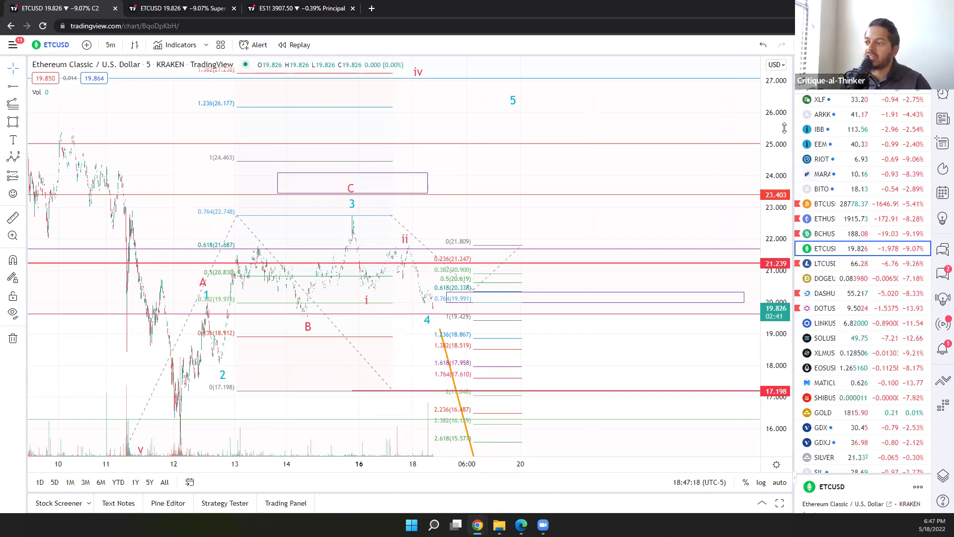
pyautogui.moveTo(784, 128); pyautogui.dragTo(778, 154)
pyautogui.moveTo(565, 232); pyautogui.dragTo(568, 181)
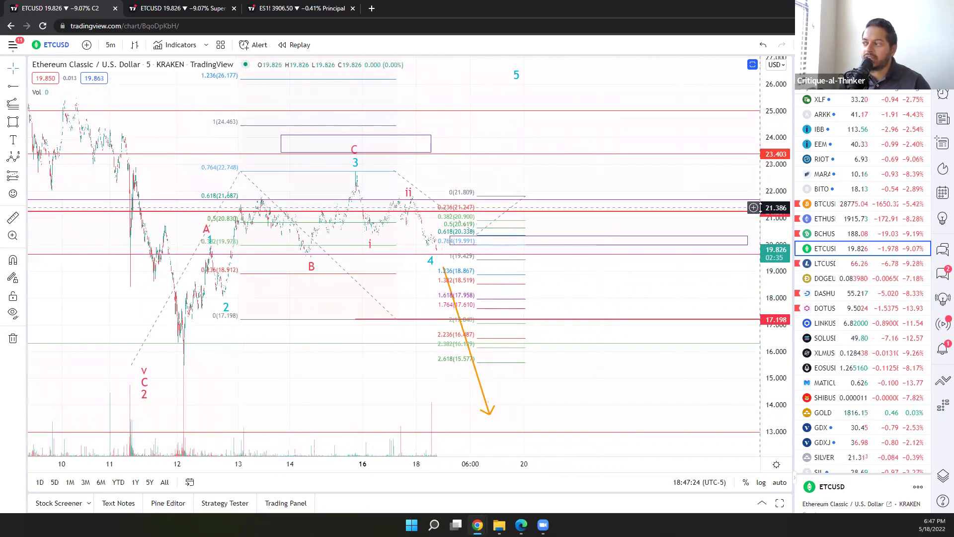
pyautogui.press('Up')
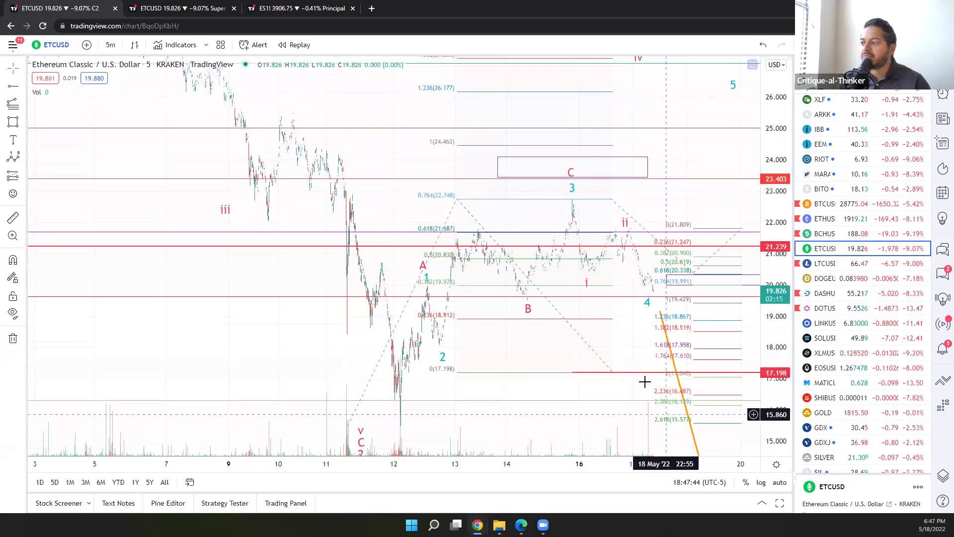
pyautogui.hscroll(5, 564, 300)
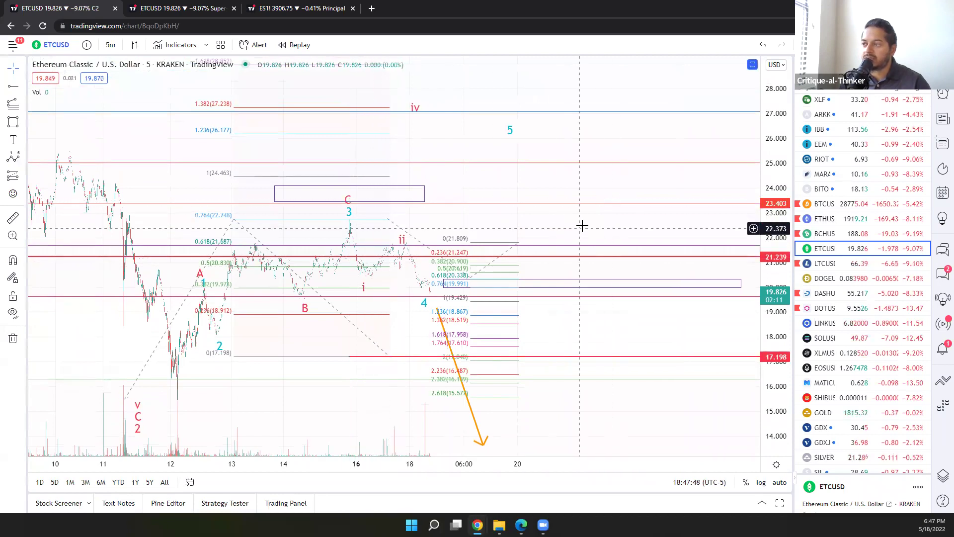
pyautogui.hscroll(-1, 586, 224)
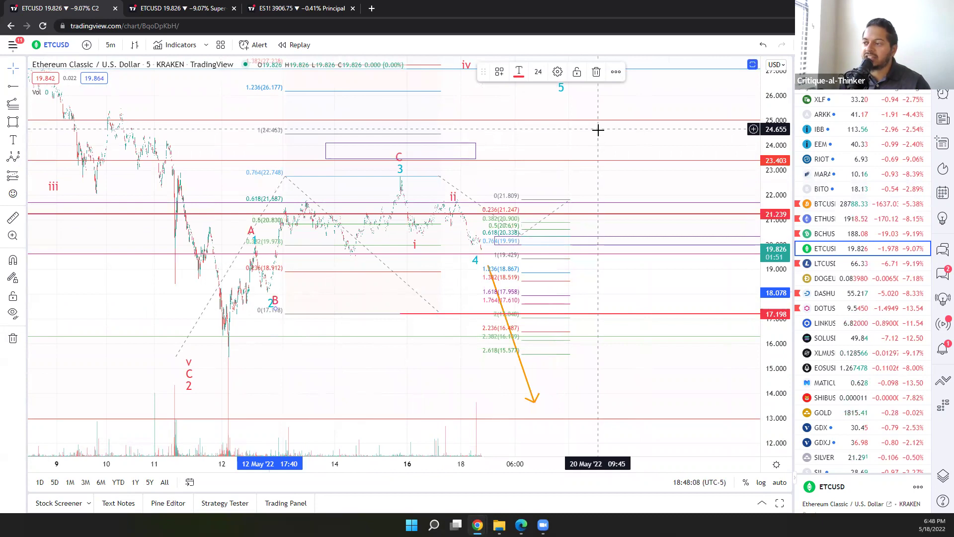
pyautogui.moveTo(777, 191); pyautogui.dragTo(663, 229)
pyautogui.moveTo(636, 283); pyautogui.dragTo(378, 264)
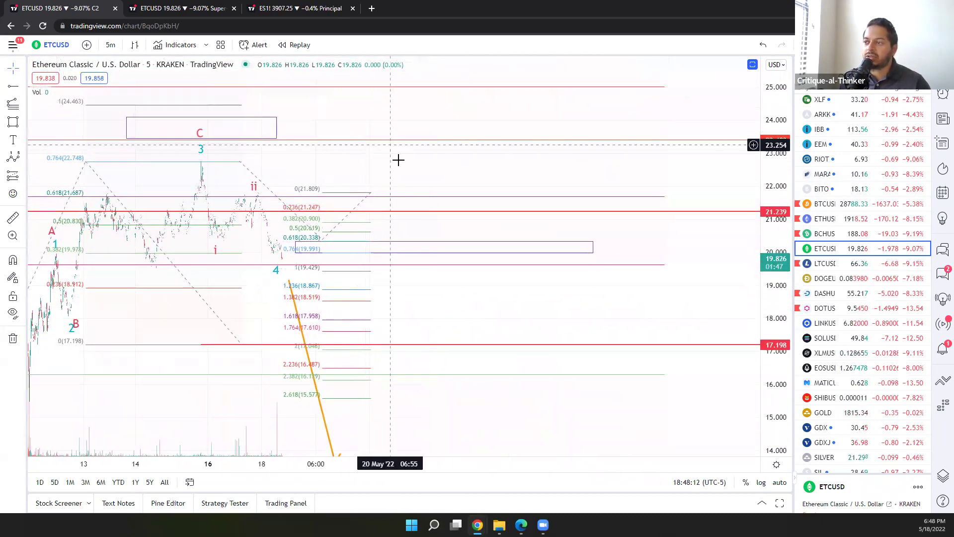
pyautogui.moveTo(398, 162); pyautogui.dragTo(396, 187)
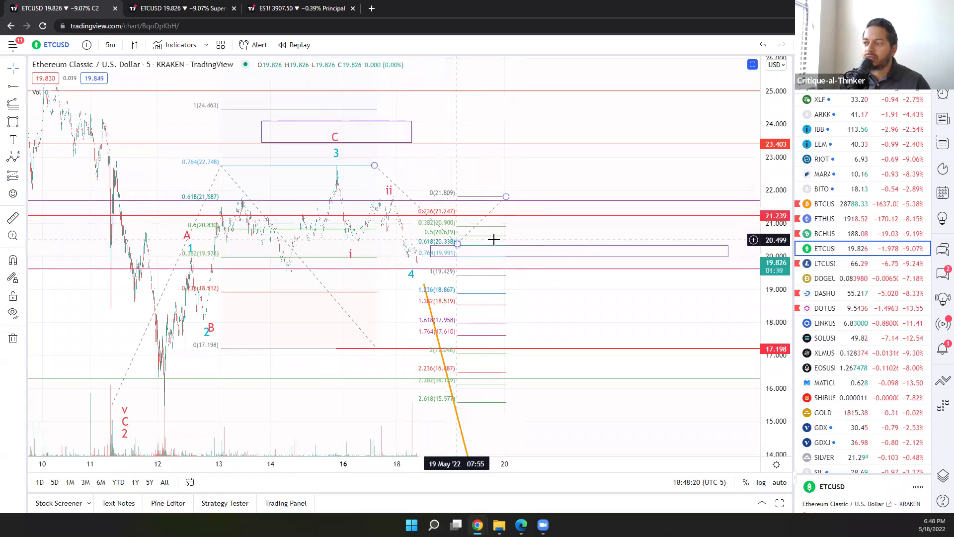
# - Extend the box at the 20 level back to 16 May, then open the ETHUSD chart
pyautogui.click(430, 251)
pyautogui.moveTo(430, 251); pyautogui.dragTo(364, 251)
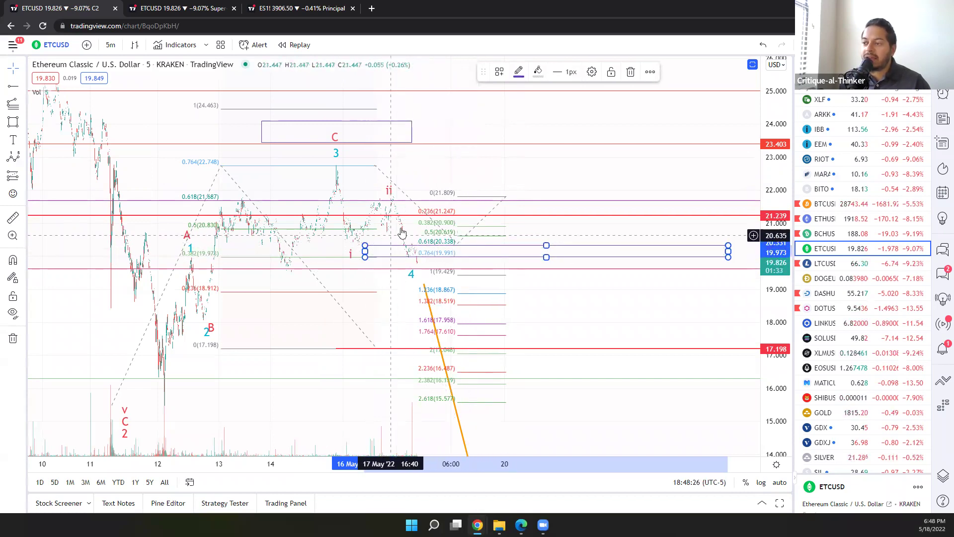
pyautogui.moveTo(576, 314); pyautogui.dragTo(578, 265)
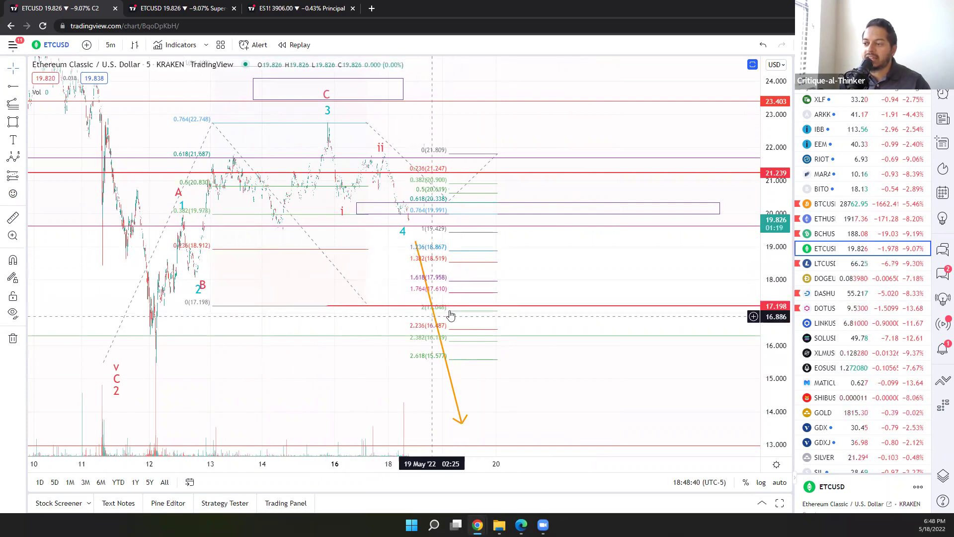
pyautogui.scroll(-2, 785, 193)
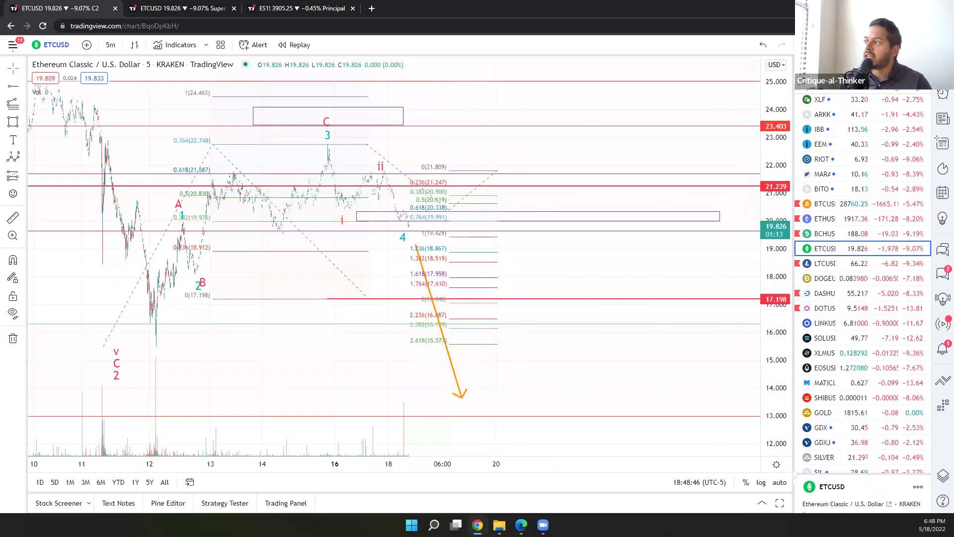
pyautogui.click(825, 218)
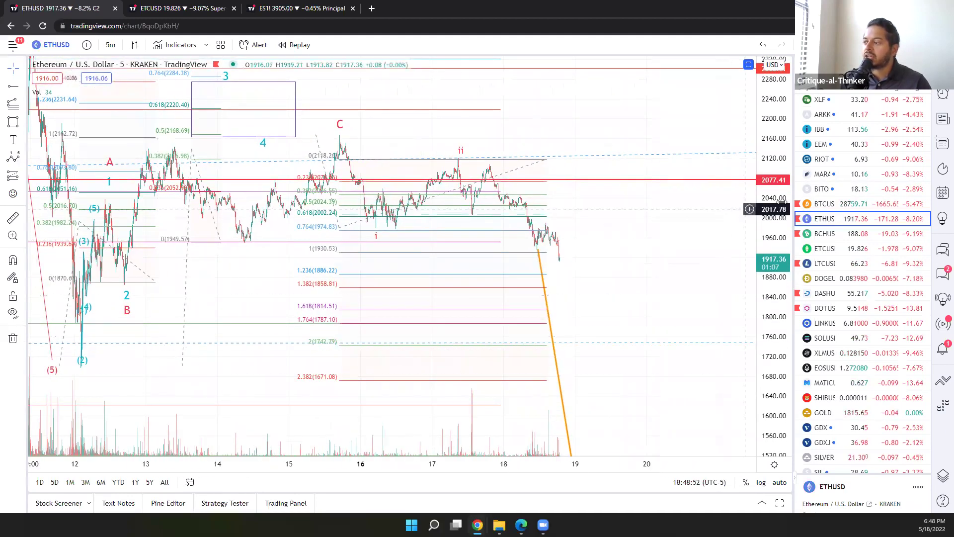
# - Open the BTCUSD chart from the watchlist, showing targets down to 2.382 (25167.30)
pyautogui.click(835, 207)
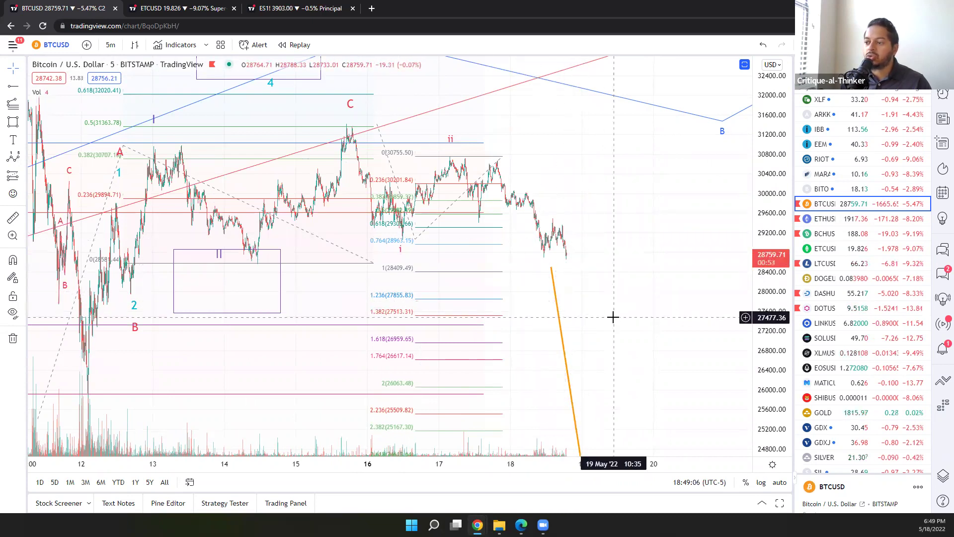
# - Switch to ETCUSD, pan across its mid-May wave count, then bring up the daily chart tab
pyautogui.click(824, 250)
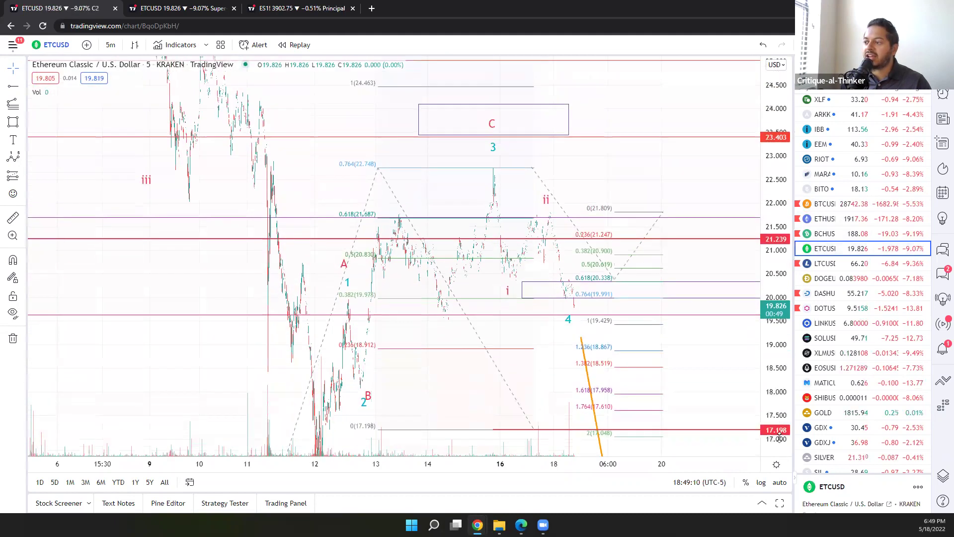
pyautogui.moveTo(722, 378); pyautogui.dragTo(699, 238)
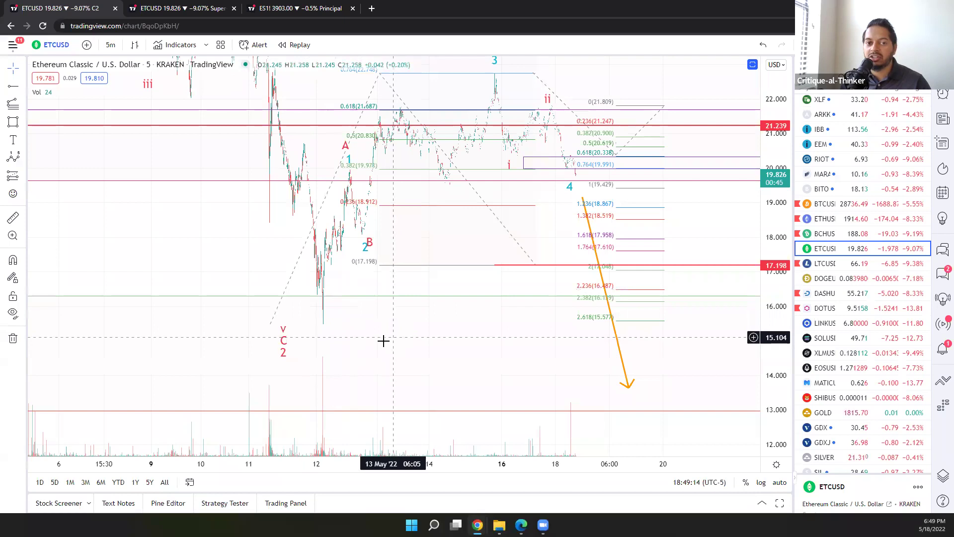
pyautogui.moveTo(360, 347); pyautogui.dragTo(302, 370)
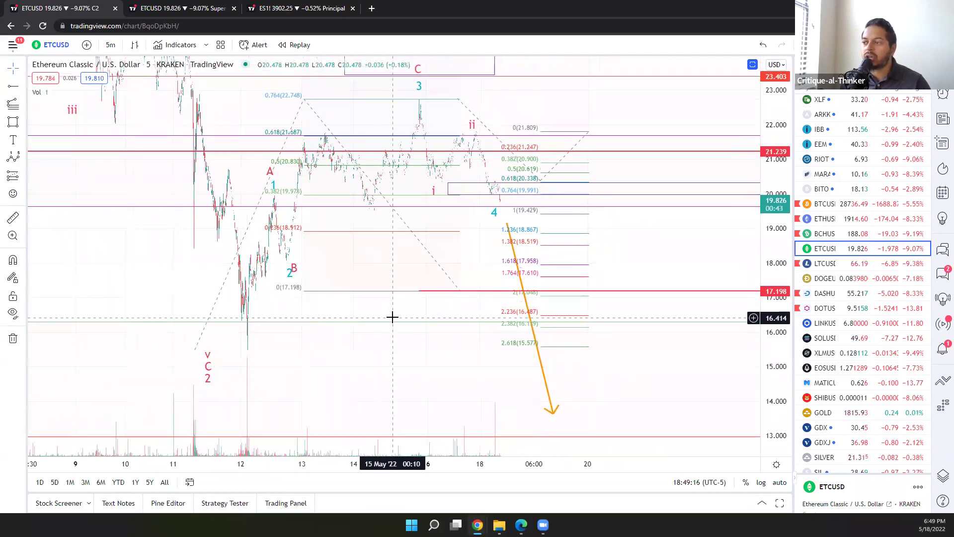
pyautogui.moveTo(337, 210); pyautogui.dragTo(323, 256)
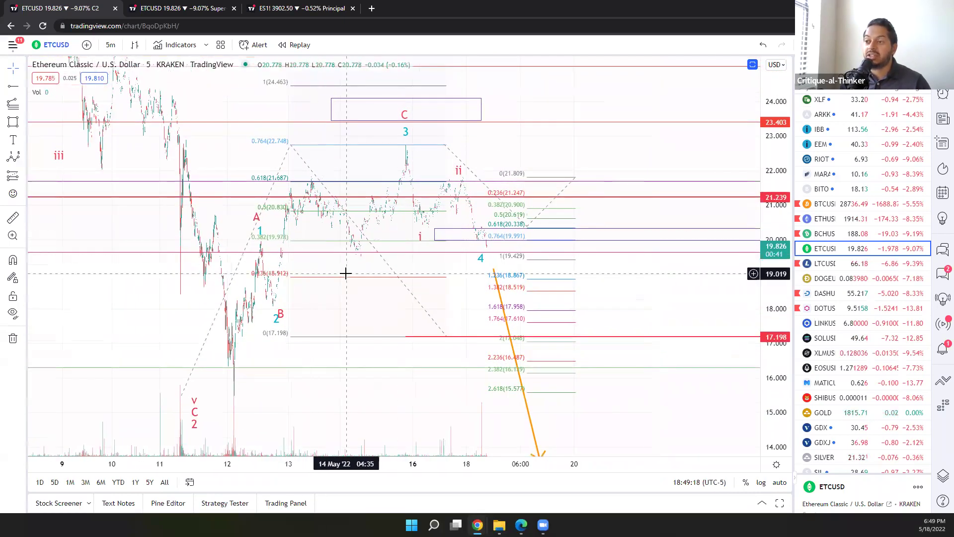
pyautogui.click(237, 4)
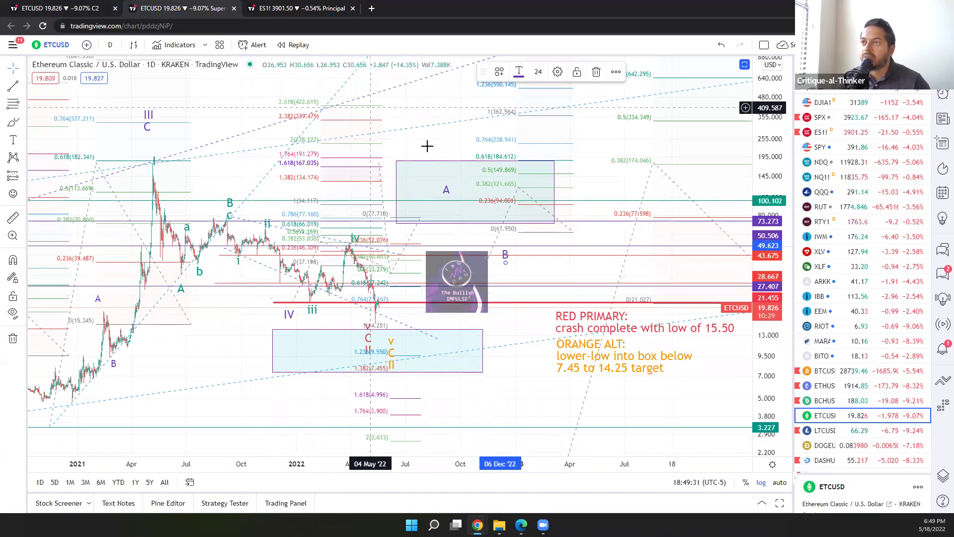
# - Open the ES1! futures tab, recentre the price action, and hide all drawings
pyautogui.click(309, 12)
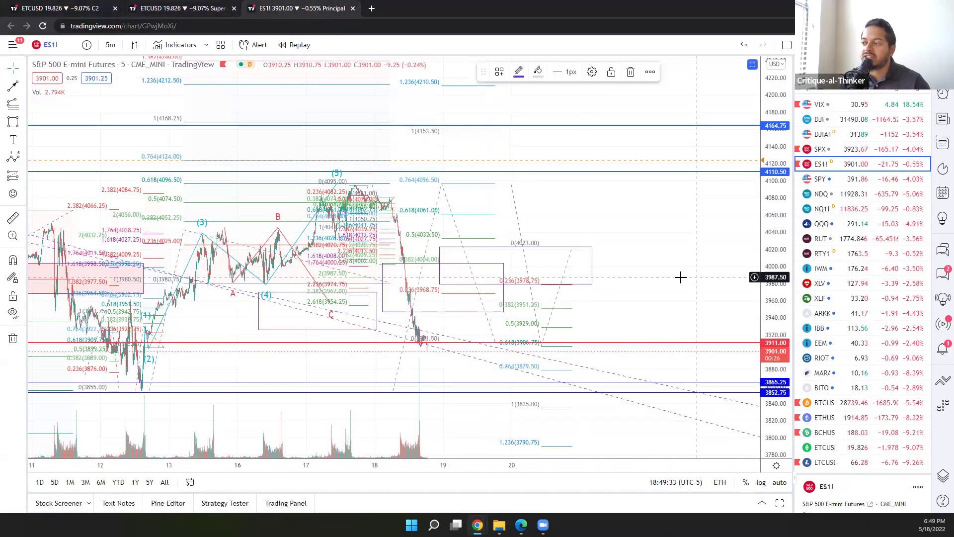
pyautogui.moveTo(666, 263); pyautogui.dragTo(711, 205)
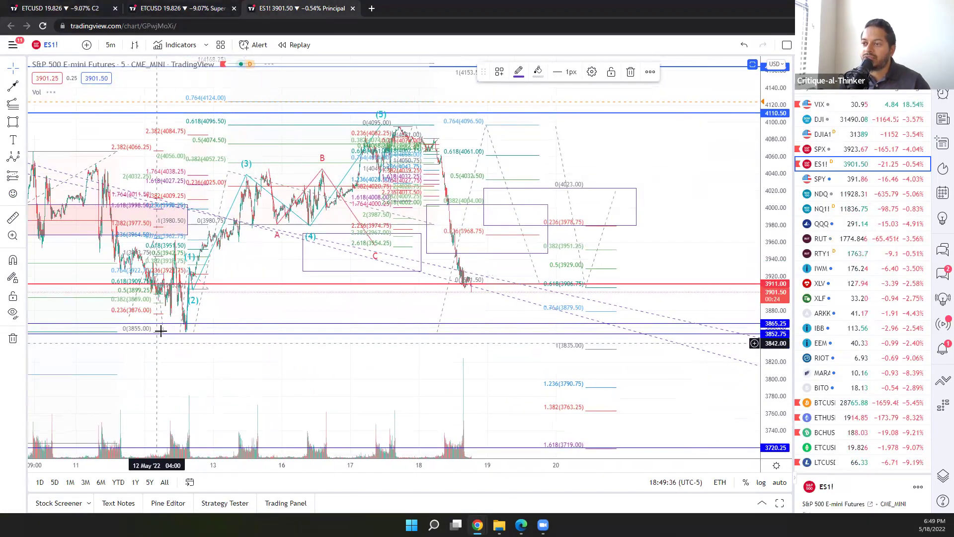
pyautogui.click(13, 313)
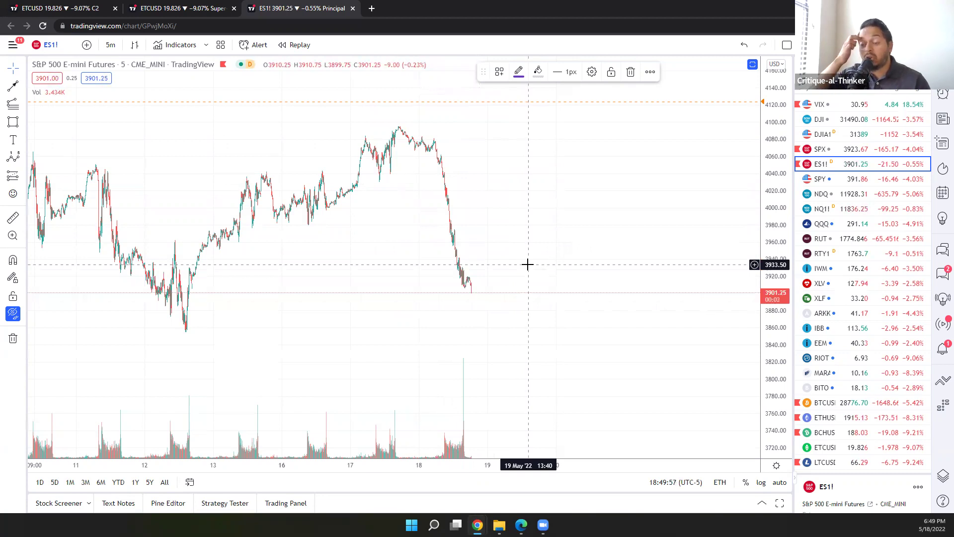
# - Pan and zoom the clean ES1! chart back to earlier sessions around the 12 May low
pyautogui.moveTo(263, 326); pyautogui.dragTo(311, 313)
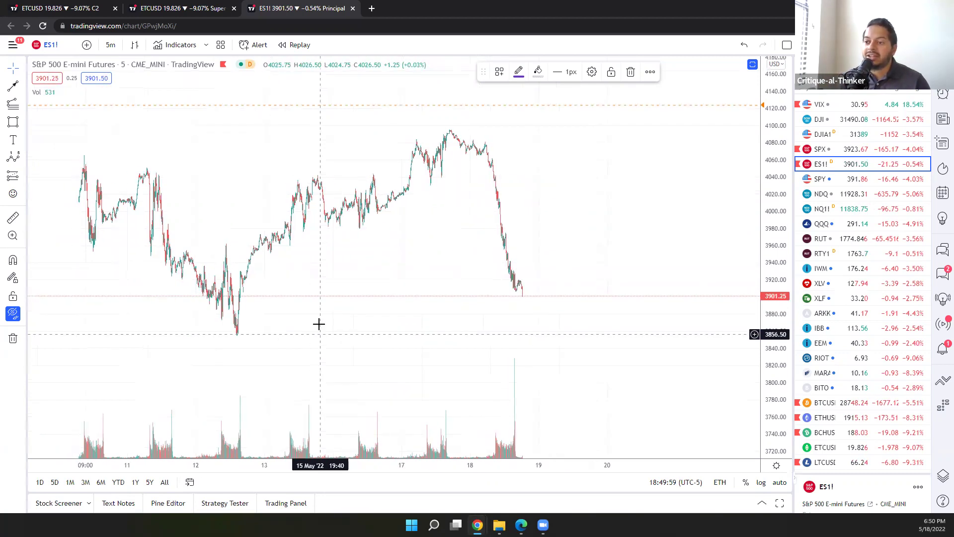
pyautogui.scroll(2, 299, 262)
pyautogui.hscroll(-3, 279, 254)
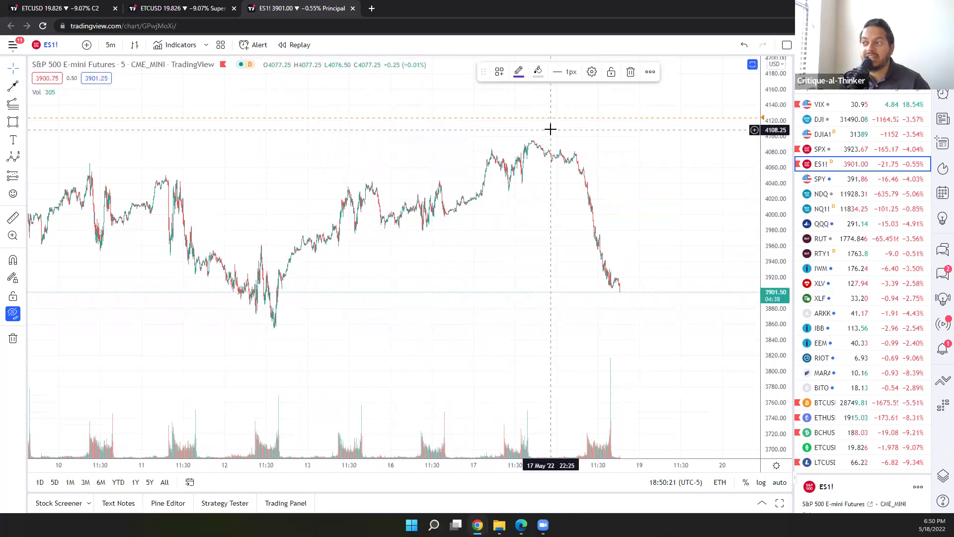
# - On the daily ETCUSD chart, inspect the RED PRIMARY note and target box, then return to ES1!
pyautogui.click(133, 5)
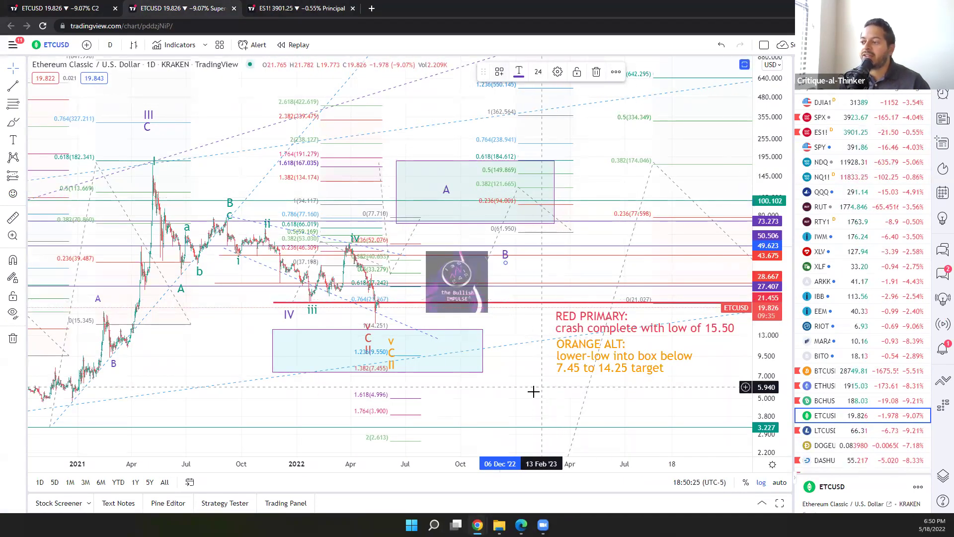
pyautogui.click(531, 390)
pyautogui.moveTo(559, 355)
pyautogui.mouseDown()
pyautogui.moveTo(591, 308)
pyautogui.moveTo(496, 308)
pyautogui.mouseUp()
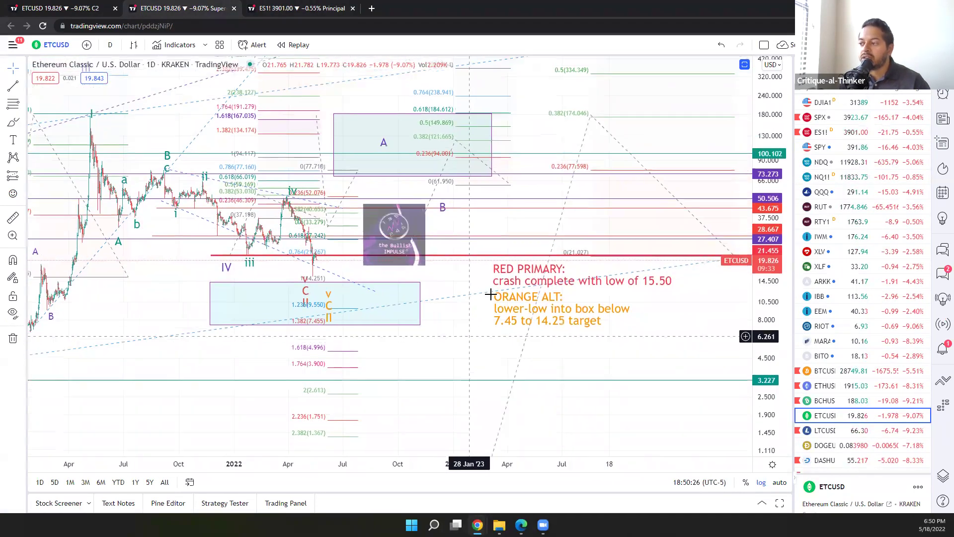
pyautogui.click(509, 275)
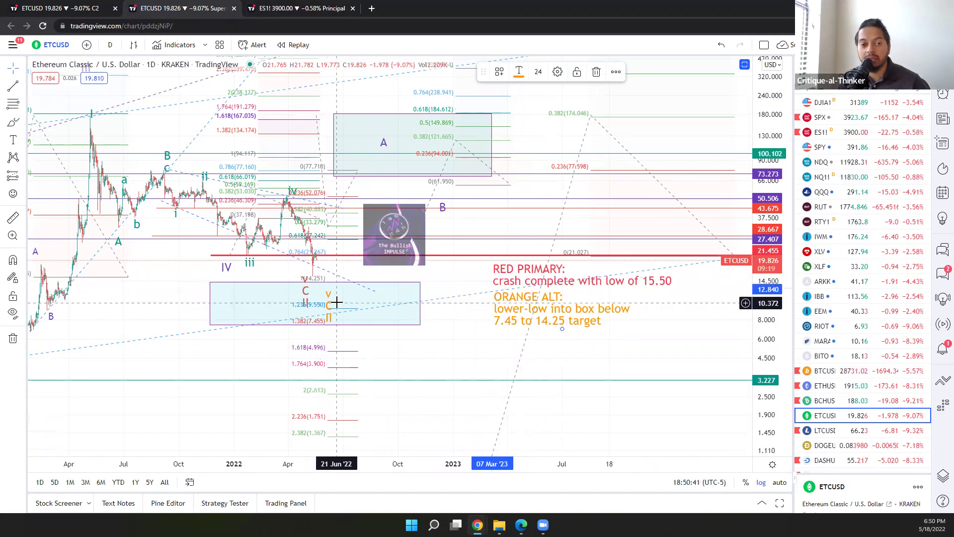
pyautogui.click(326, 289)
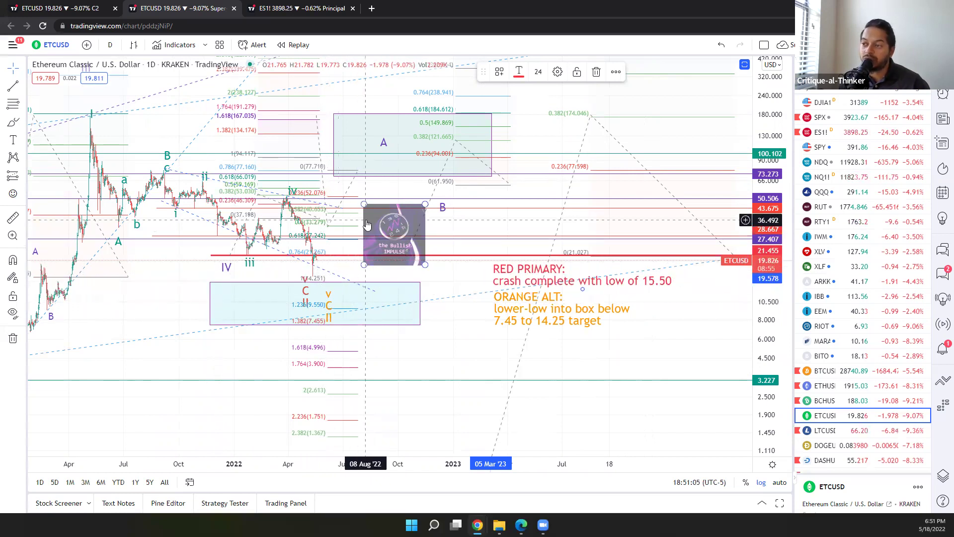
pyautogui.click(319, 6)
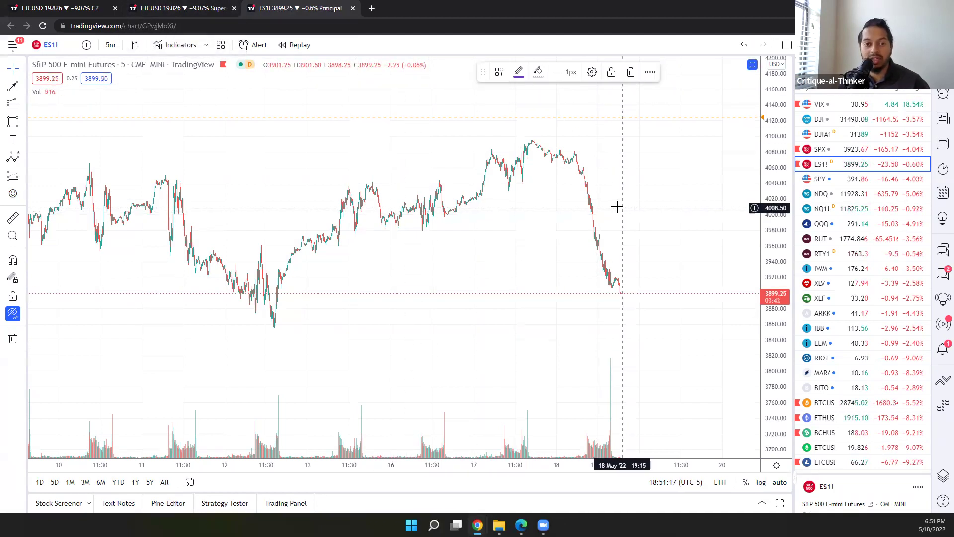
# - Flip between the daily ETCUSD and ES1! tabs, ending on the daily ETCUSD chart
pyautogui.click(204, 4)
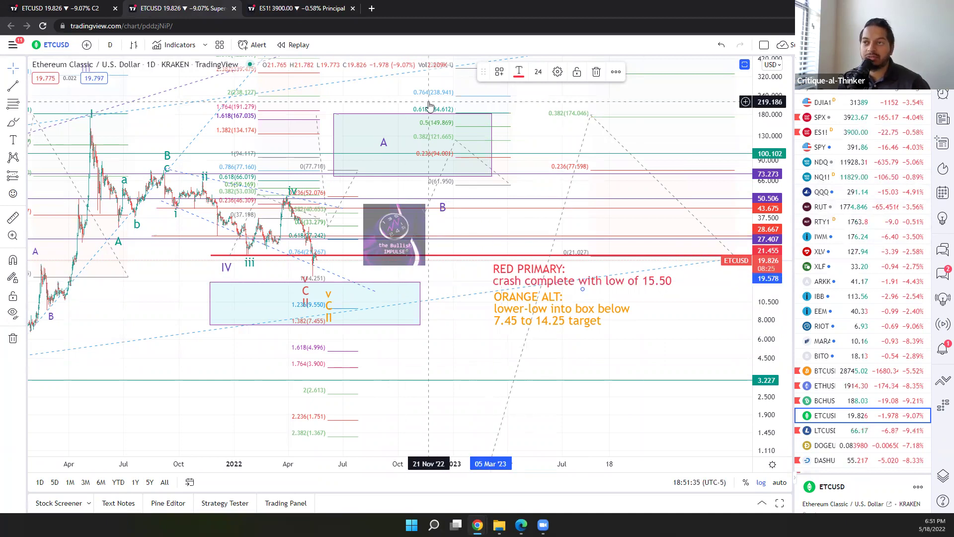
pyautogui.hotkey('ctrl', 'Tab')
pyautogui.scroll(-2, 136, 257)
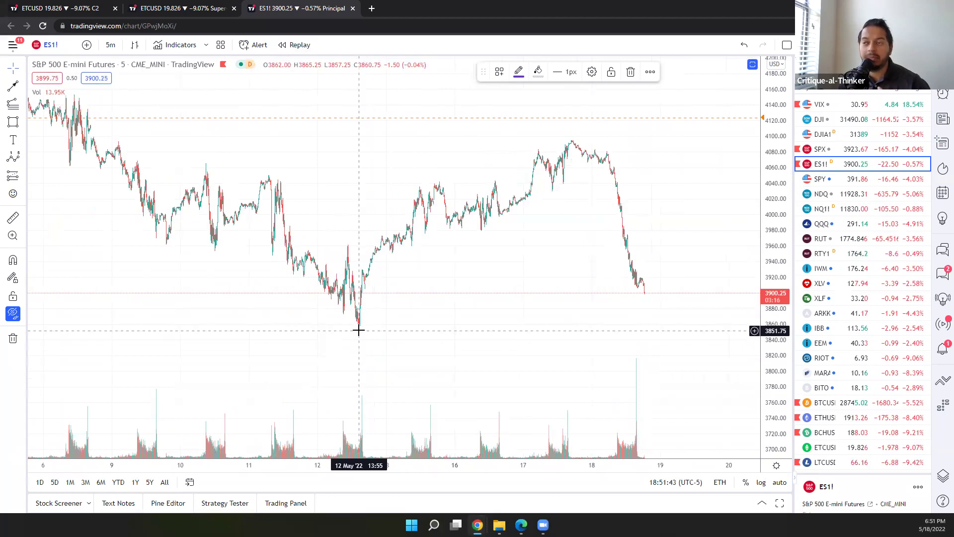
pyautogui.click(214, 7)
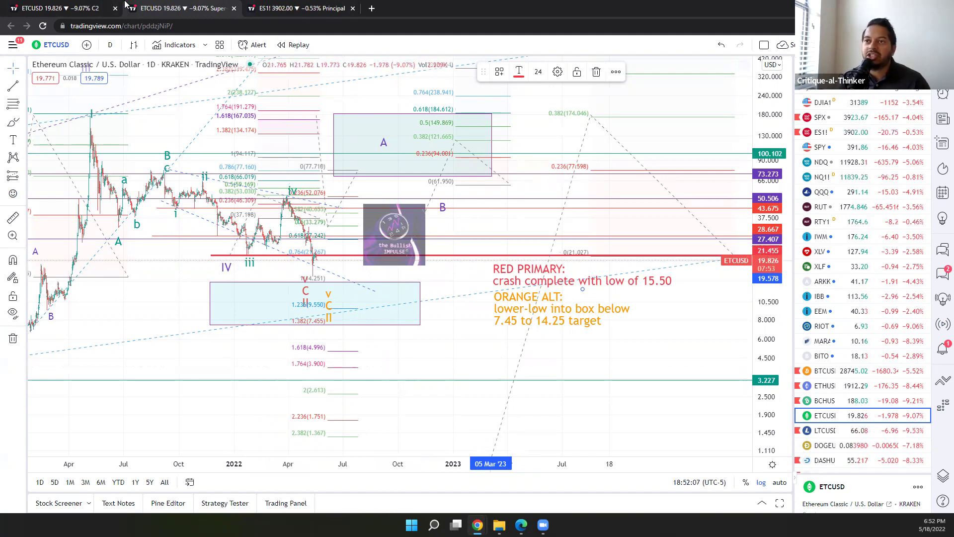
# - Set the first ETCUSD chart to 30-minute candles, pan to the invalidation note, and briefly check the daily tab
pyautogui.click(100, 5)
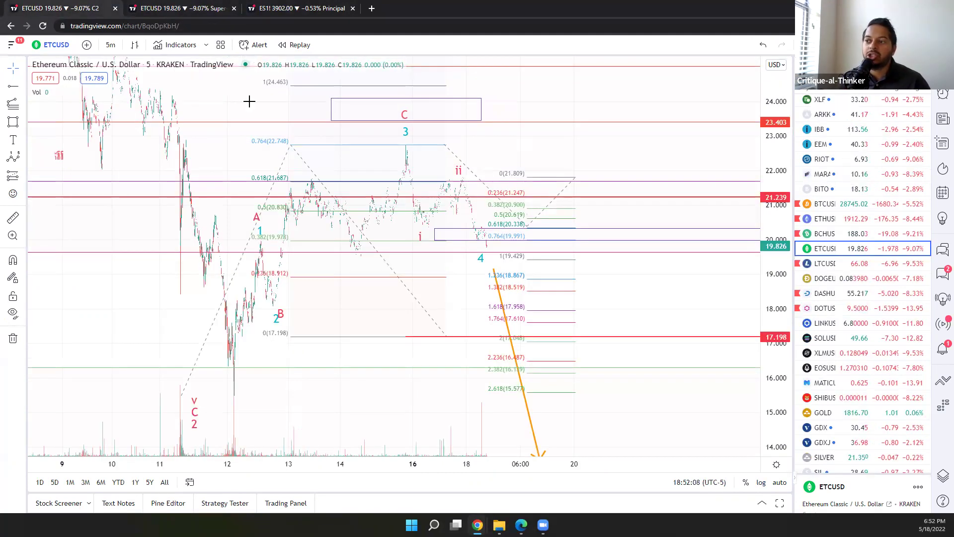
pyautogui.click(110, 45)
pyautogui.click(125, 226)
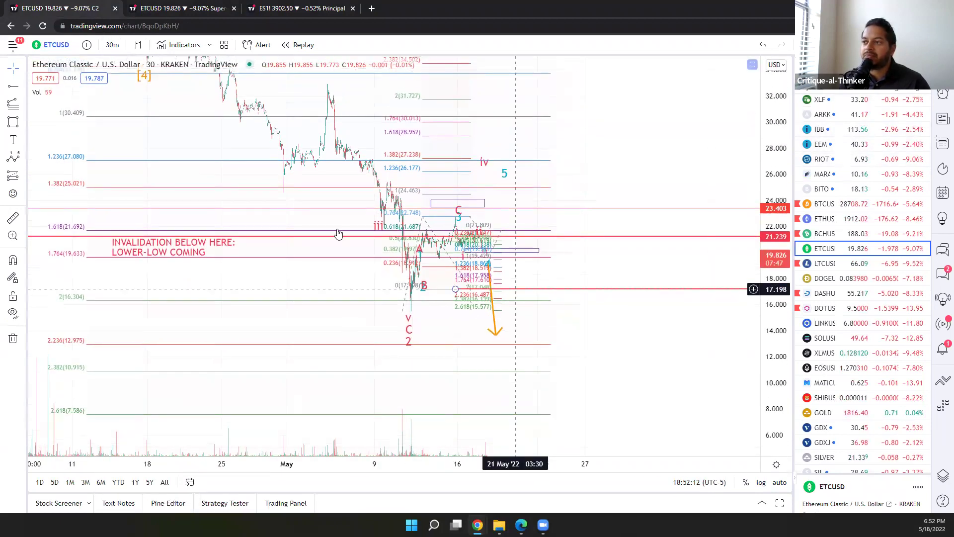
pyautogui.moveTo(271, 122); pyautogui.dragTo(383, 255)
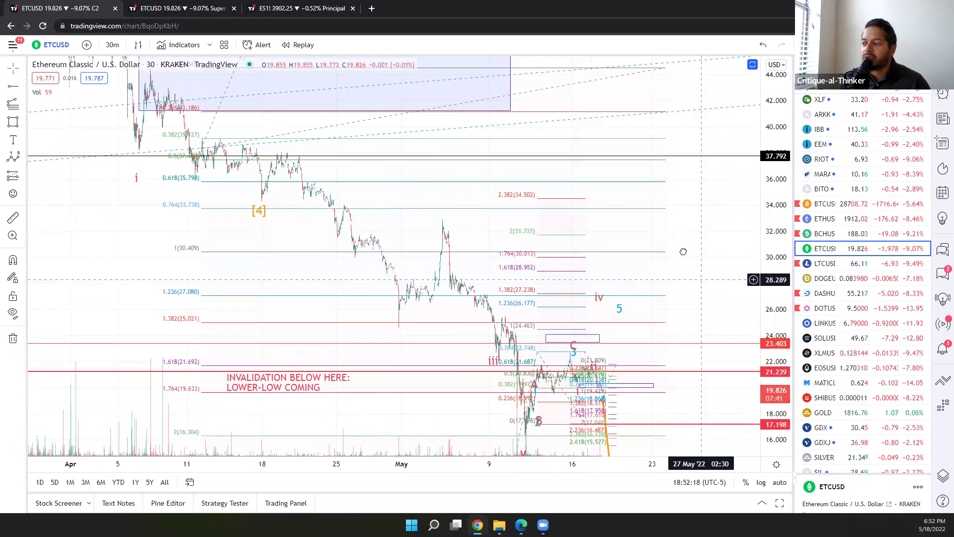
pyautogui.moveTo(544, 440); pyautogui.dragTo(491, 338)
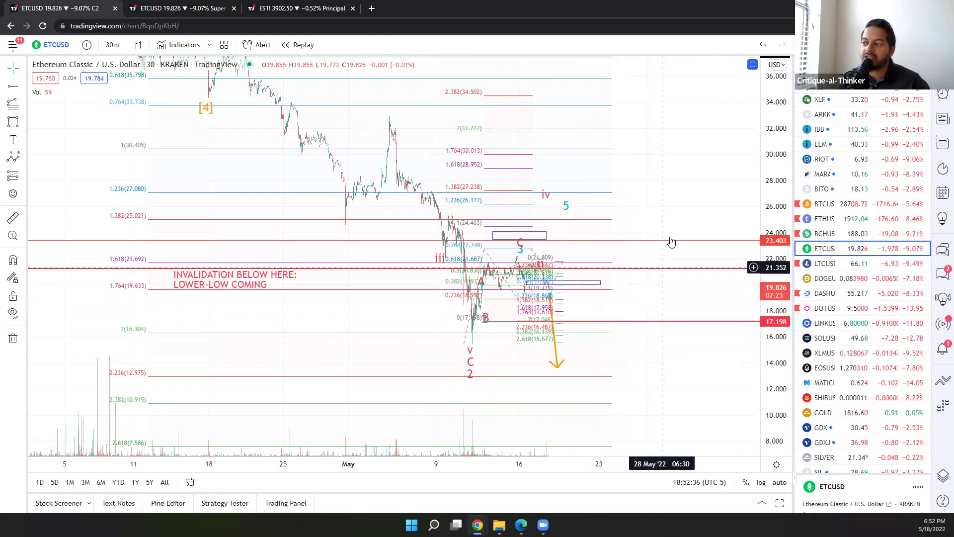
pyautogui.click(165, 6)
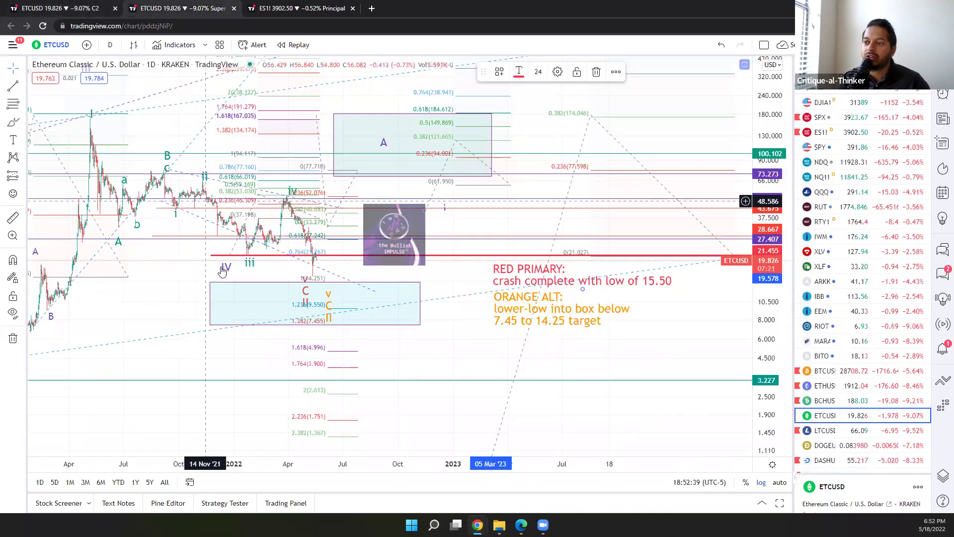
pyautogui.click(92, 5)
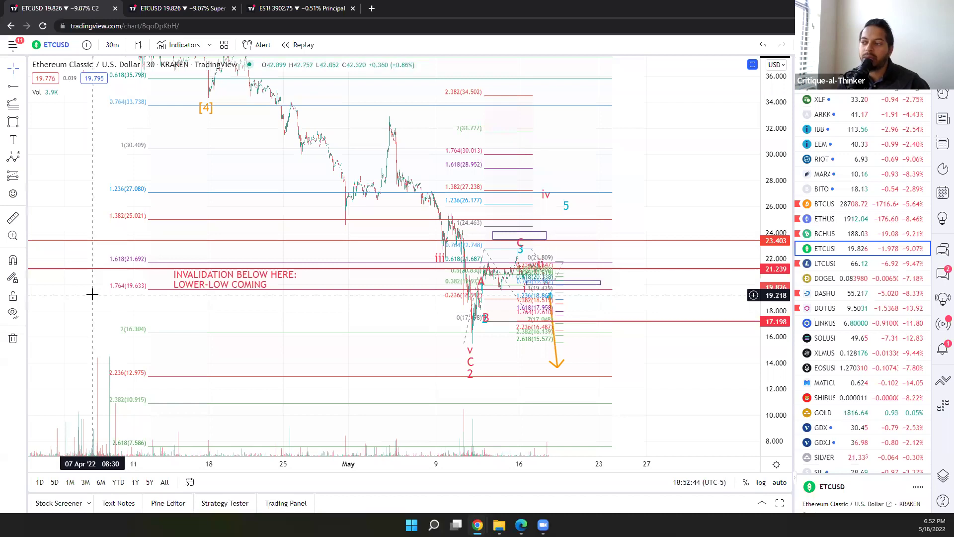
# - Set the Ethereum Classic chart to 5-minute candles, then return to the annotated daily chart tab
pyautogui.click(110, 44)
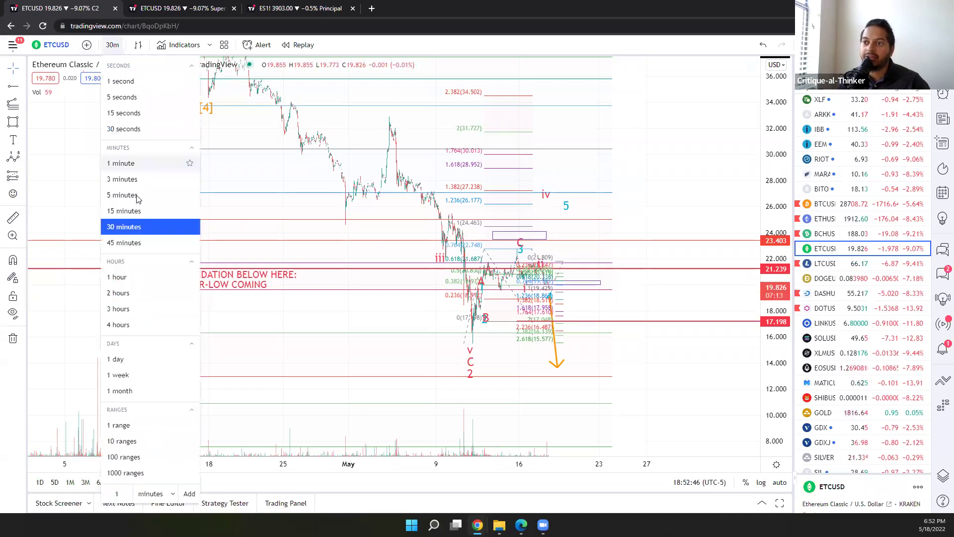
pyautogui.click(138, 194)
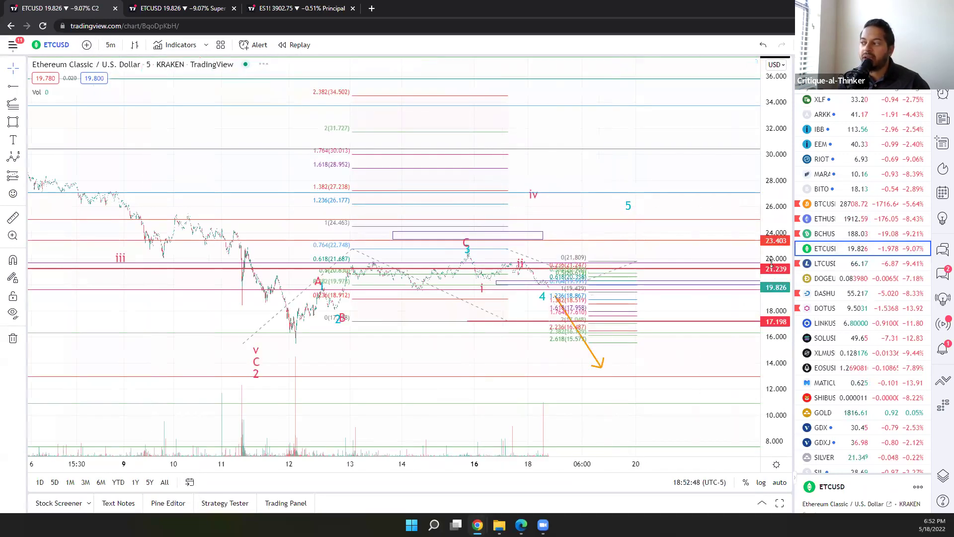
pyautogui.moveTo(693, 207); pyautogui.dragTo(534, 180)
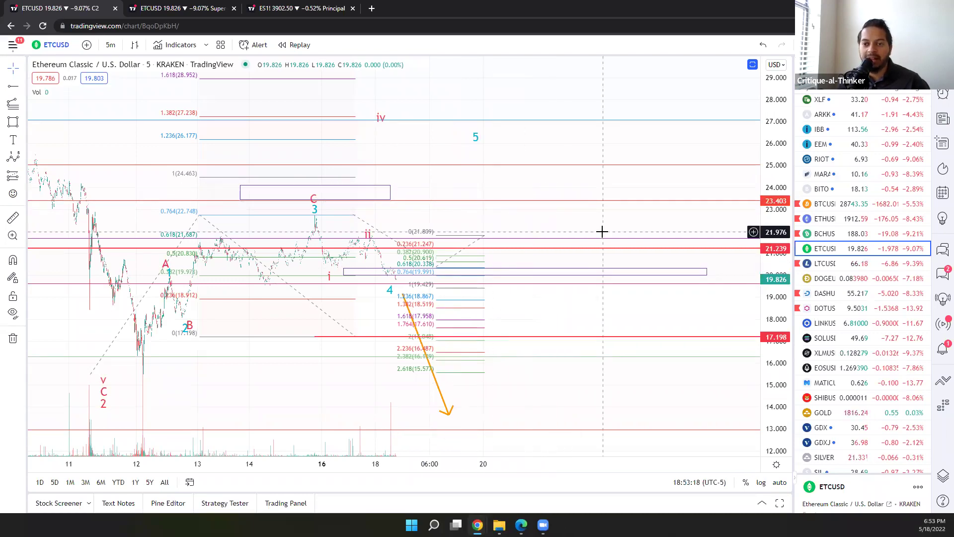
pyautogui.click(221, 6)
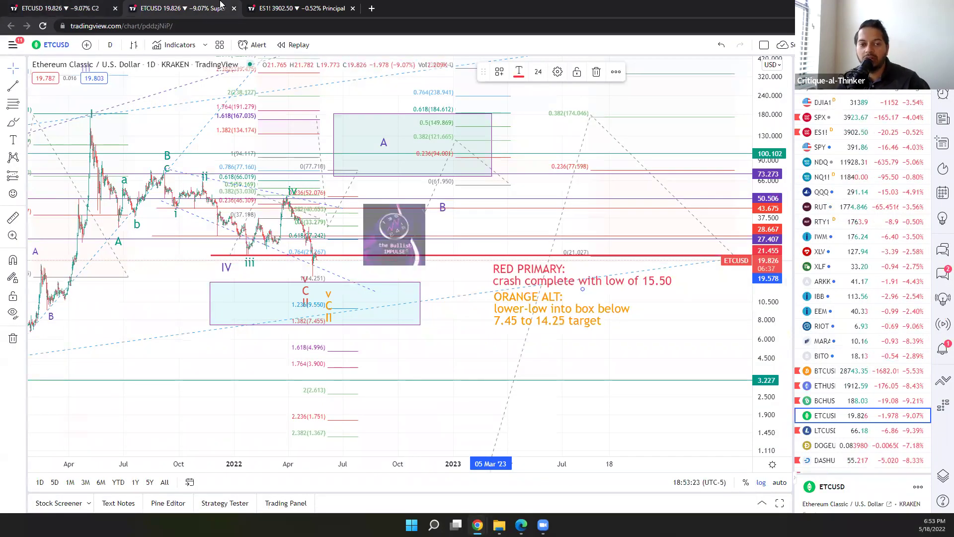